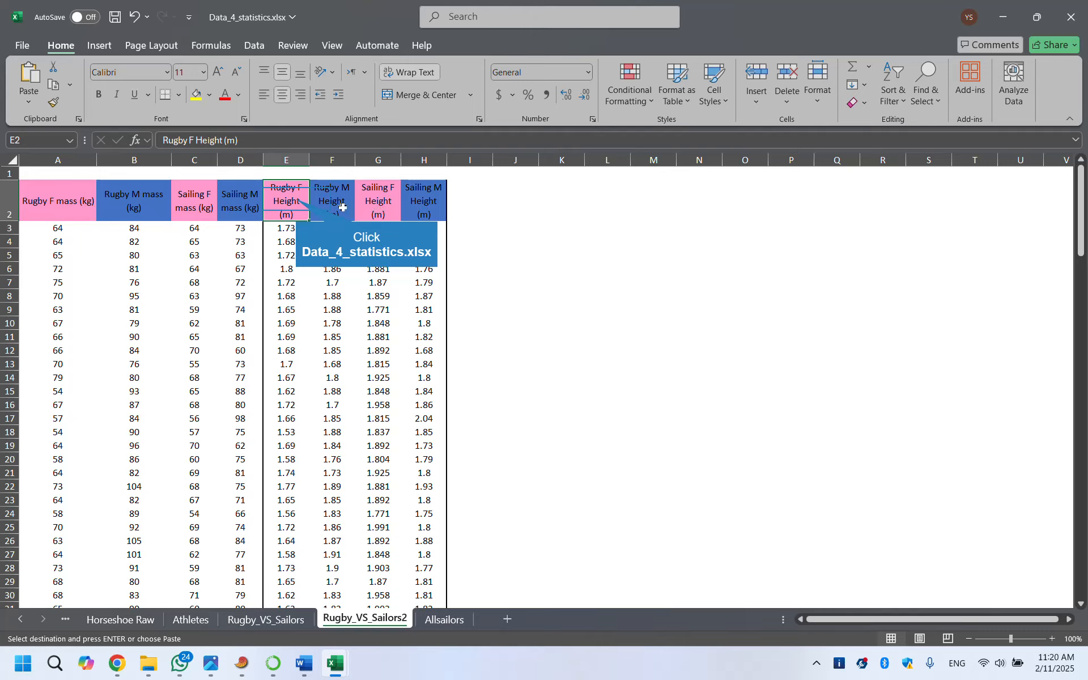
Select the Rugby F Height (m) column data in the Excel workbook and switch to the statistics program
{"action": "left_click", "coordinate": [296, 199]}
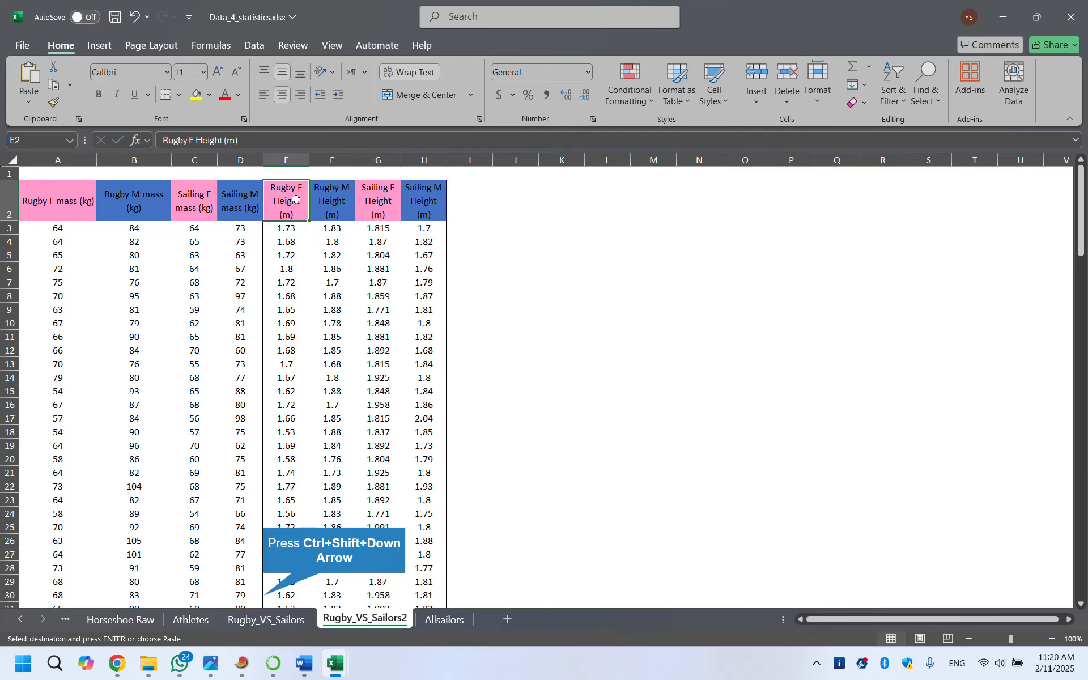
{"action": "key", "text": "ctrl+shift+Down"}
{"action": "key", "text": "alt+Tab"}
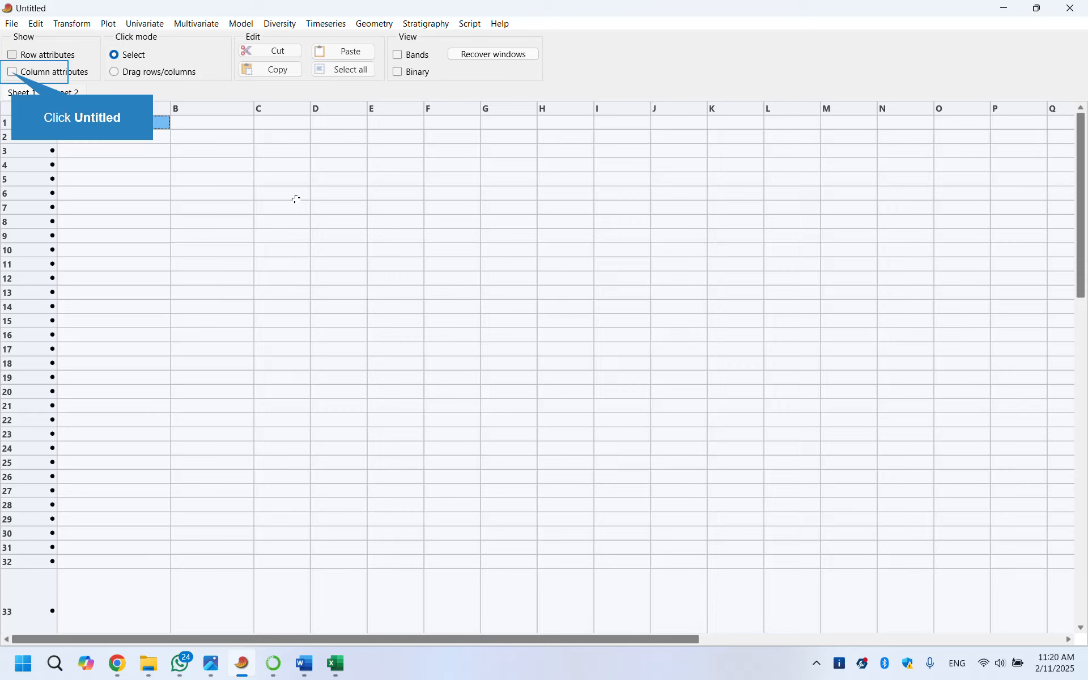
Show column attributes and paste the Rugby F Height (m) data into column A
{"action": "left_click", "coordinate": [12, 74]}
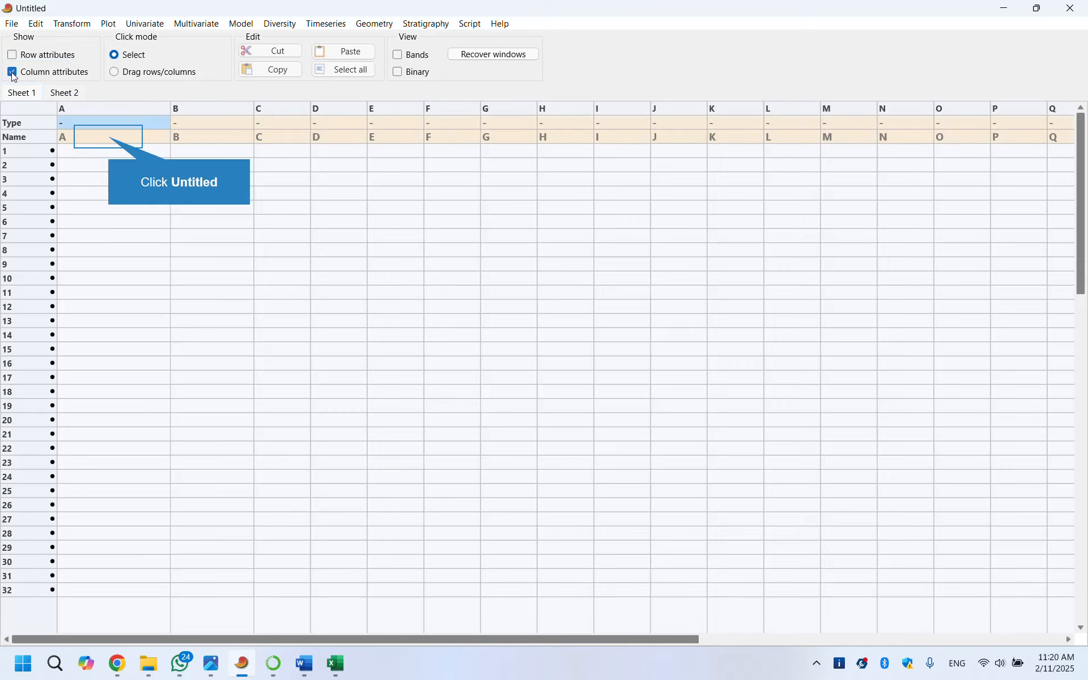
{"action": "left_click", "coordinate": [109, 138]}
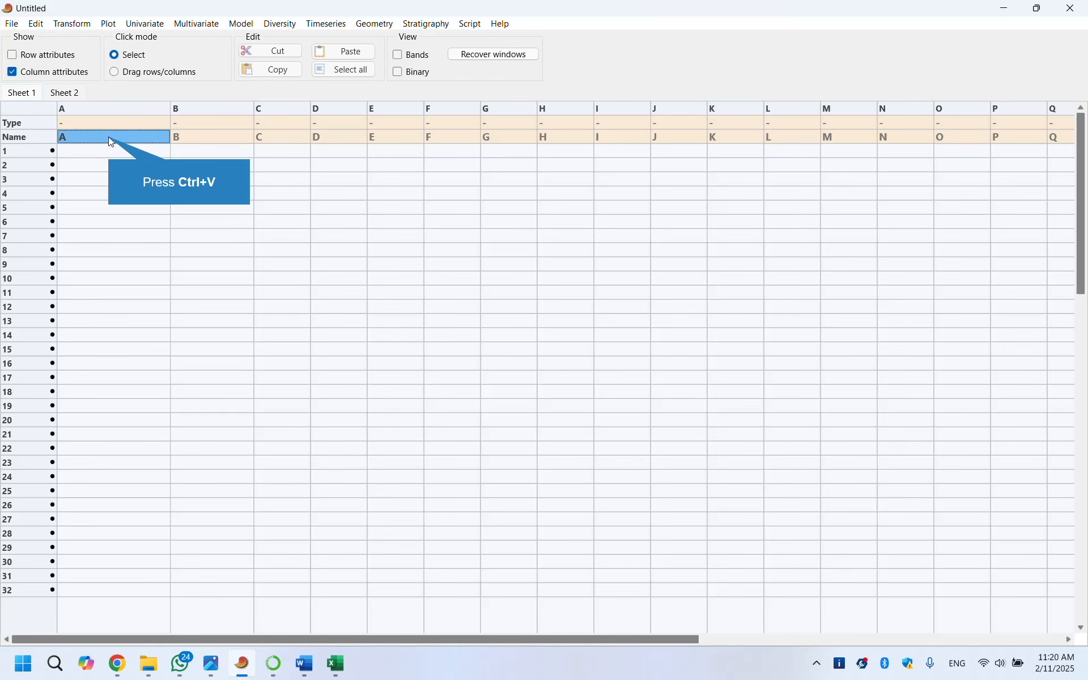
{"action": "key", "text": "ctrl+v"}
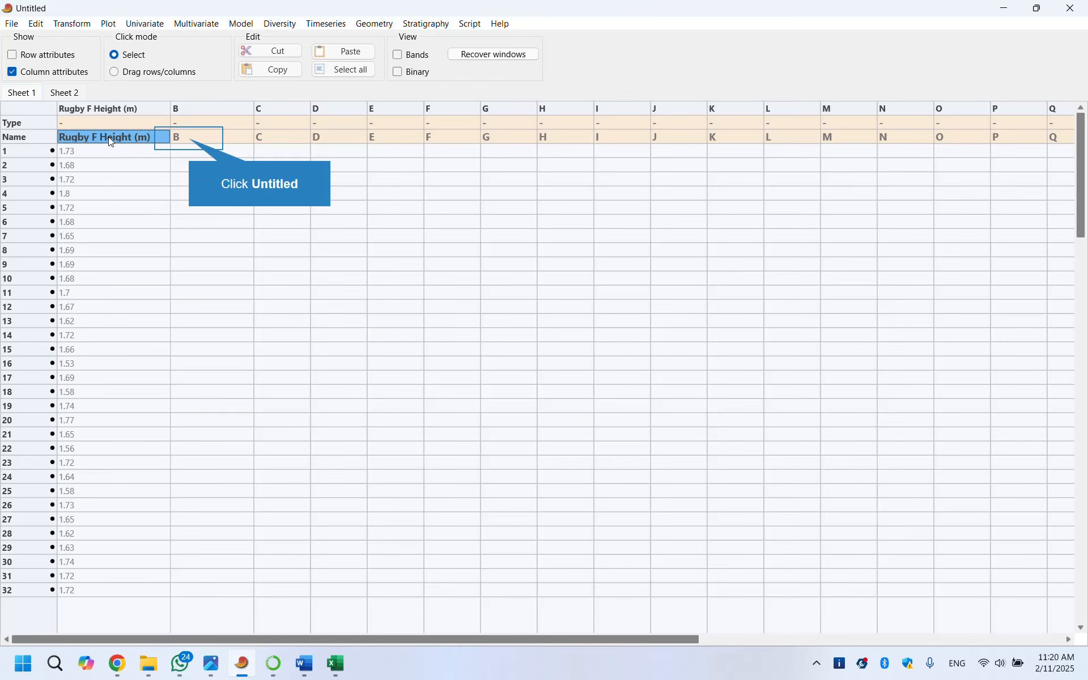
Copy the Sailing F Height (m) column from Excel and paste it into column B
{"action": "key", "text": "alt+Tab"}
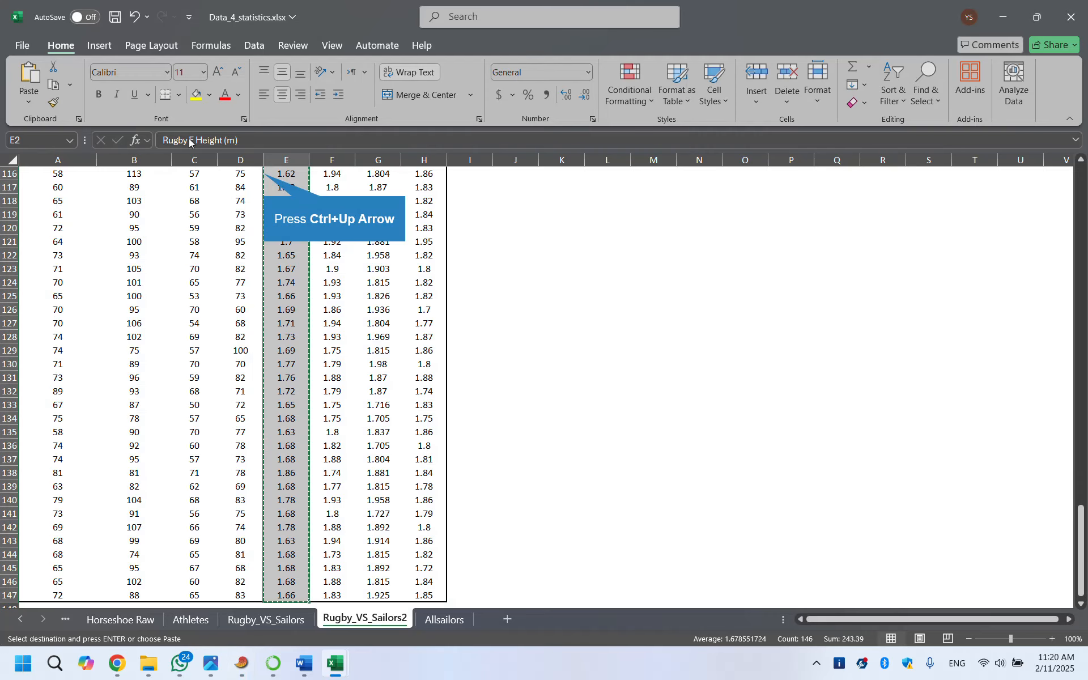
{"action": "key", "text": "ctrl+Up"}
{"action": "key", "text": "Right"}
{"action": "key", "text": "Right"}
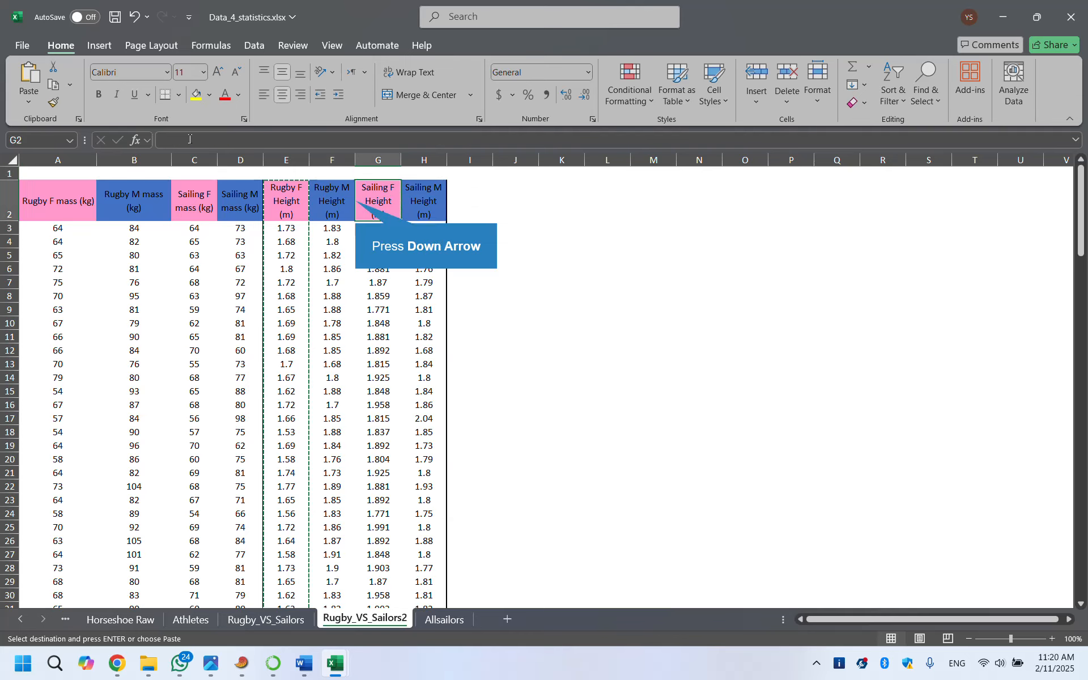
{"action": "key", "text": "Down"}
{"action": "key", "text": "ctrl+shift+Down"}
{"action": "key", "text": "ctrl+c"}
{"action": "key", "text": "alt+Tab"}
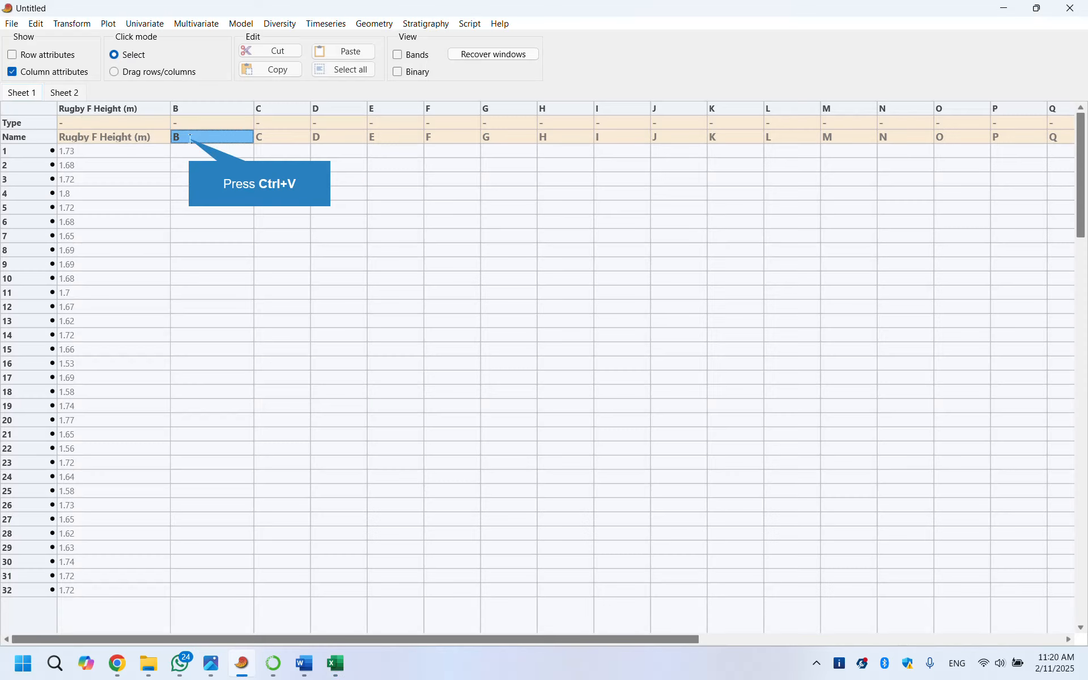
{"action": "key", "text": "ctrl+v"}
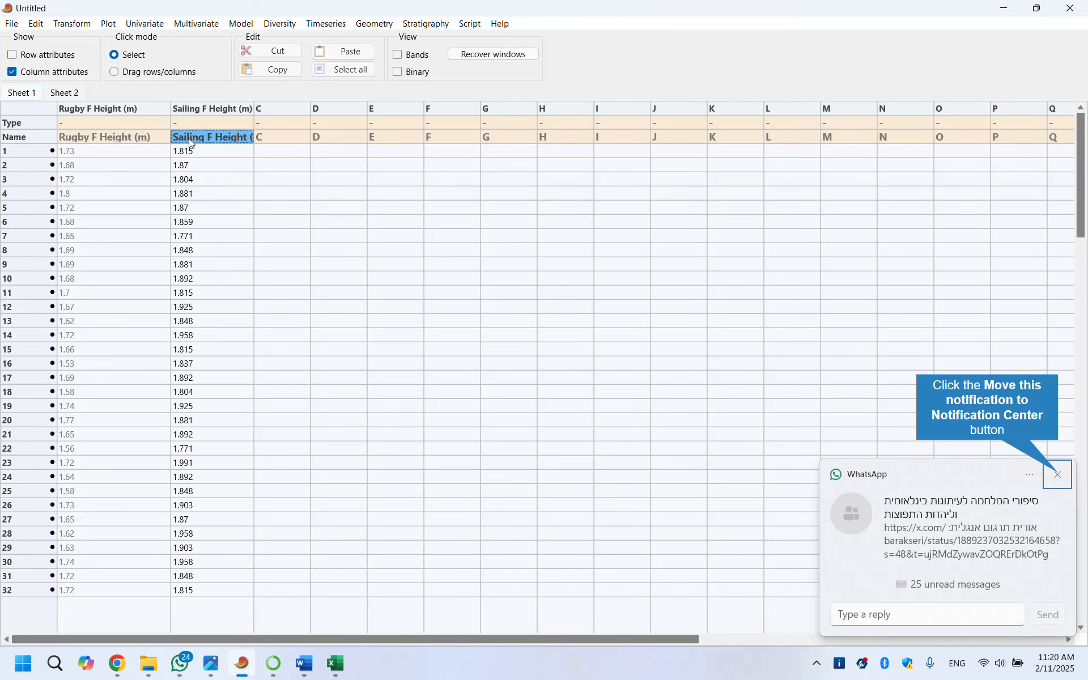
{"action": "left_click", "coordinate": [1060, 476]}
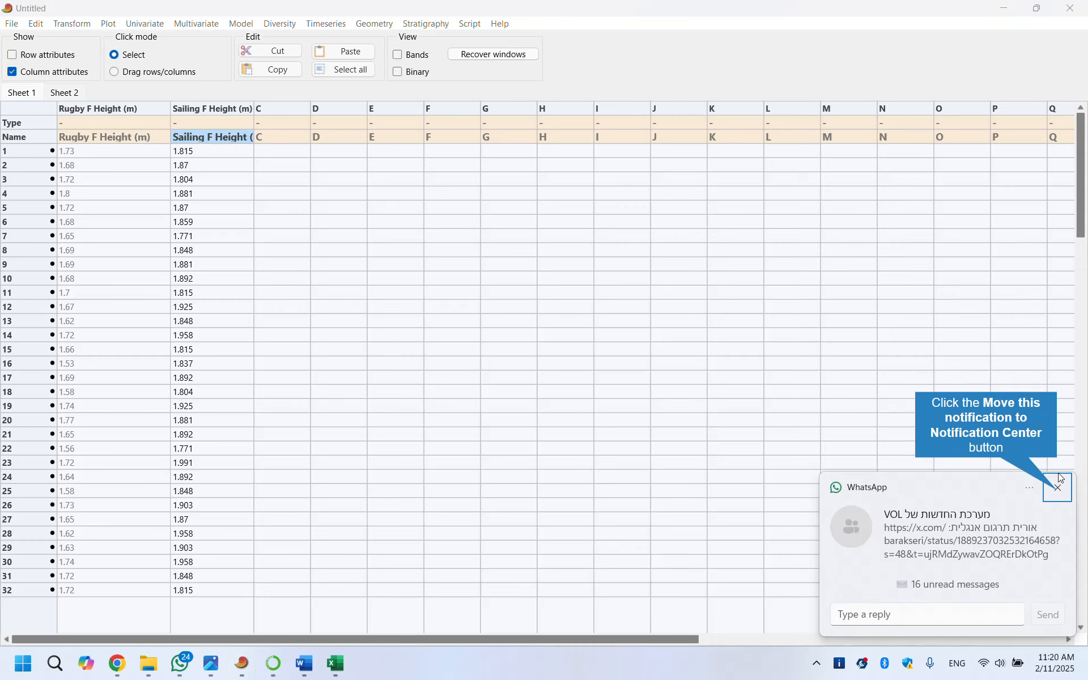
{"action": "left_click", "coordinate": [1059, 481]}
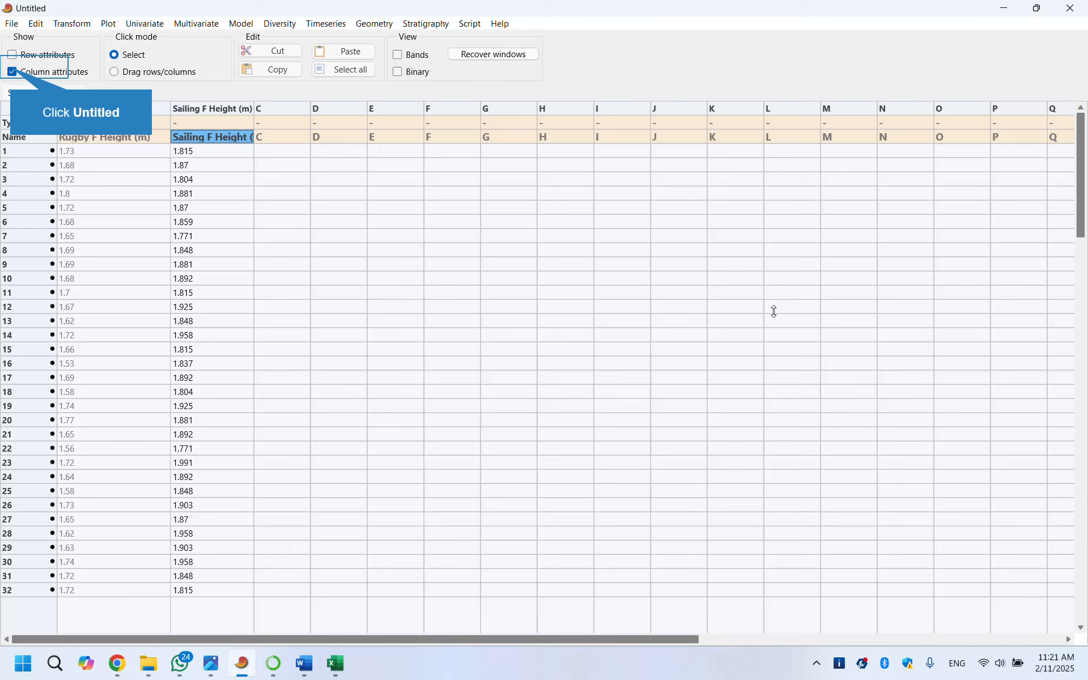
Hide column attributes and select both the Rugby F Height and Sailing F Height columns
{"action": "left_click", "coordinate": [13, 72]}
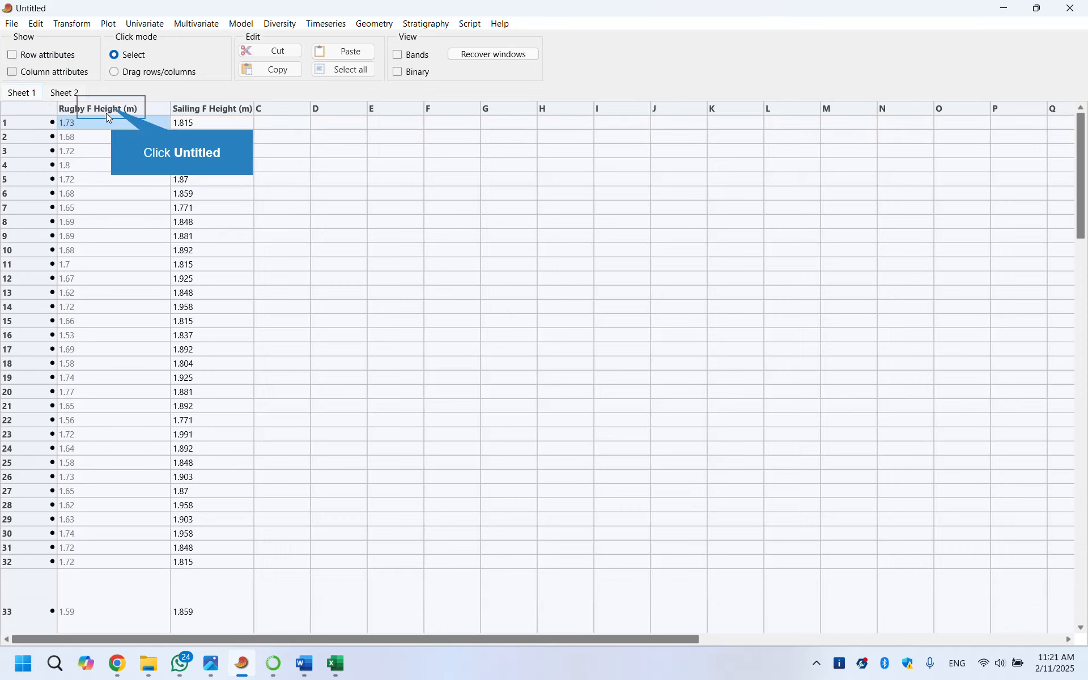
{"action": "left_click", "coordinate": [113, 110]}
{"action": "key", "text": "shift+Right"}
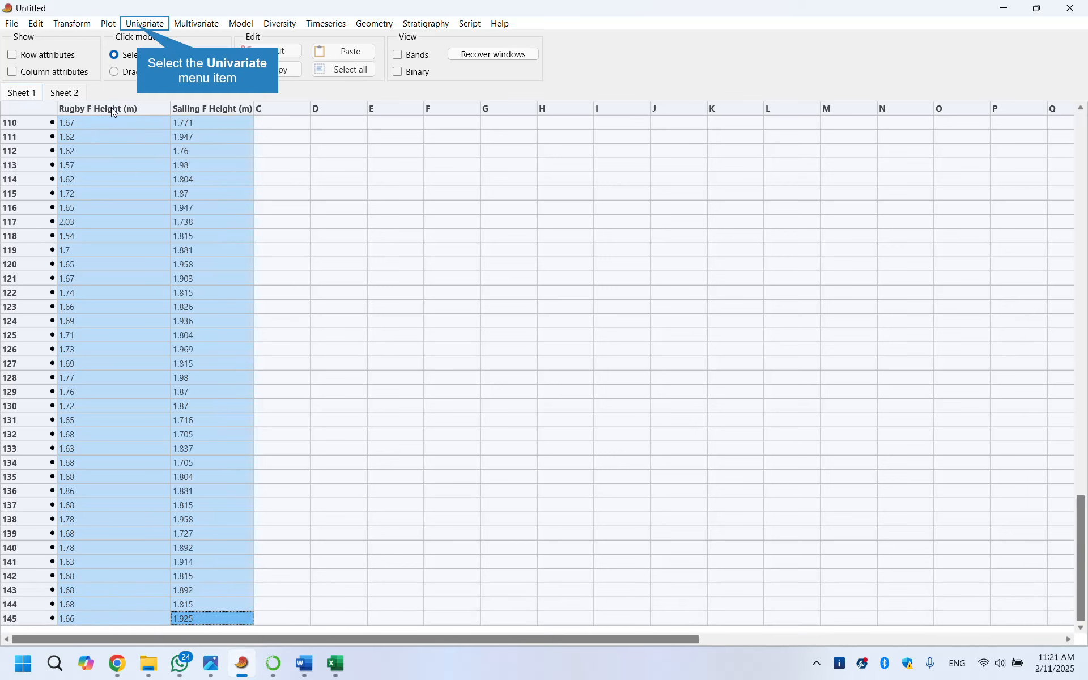
Run the two-sample tests (F, t, Mann-Wh, Kolm-Sm etc.) on the two height columns and view the t test results
{"action": "left_click", "coordinate": [139, 27]}
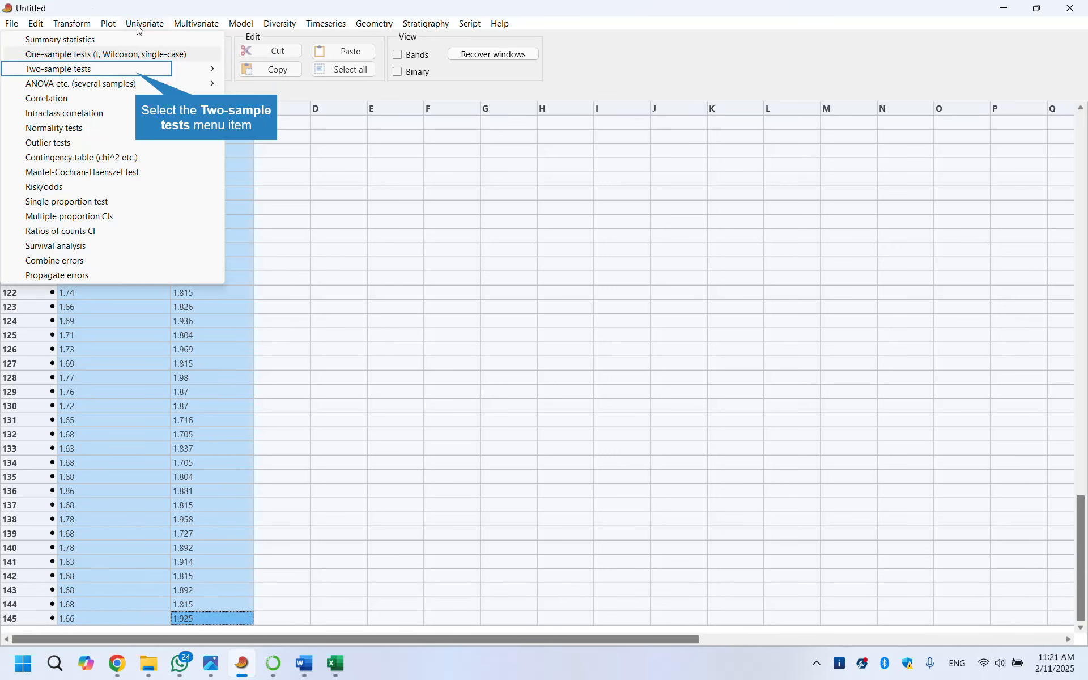
{"action": "left_click", "coordinate": [136, 73]}
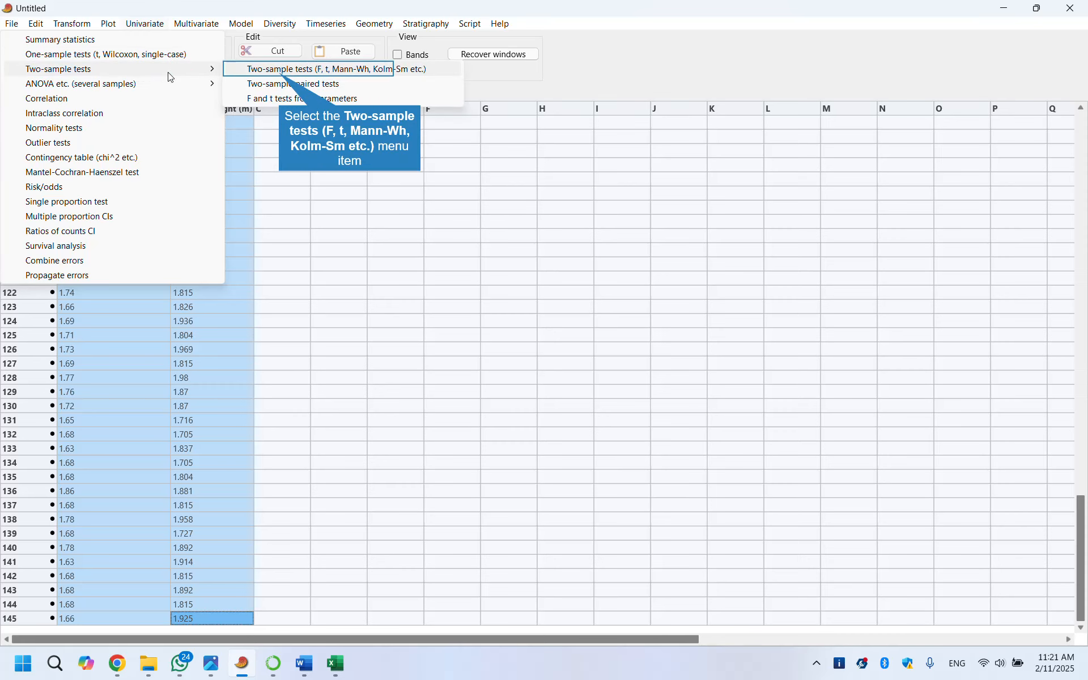
{"action": "left_click", "coordinate": [280, 77]}
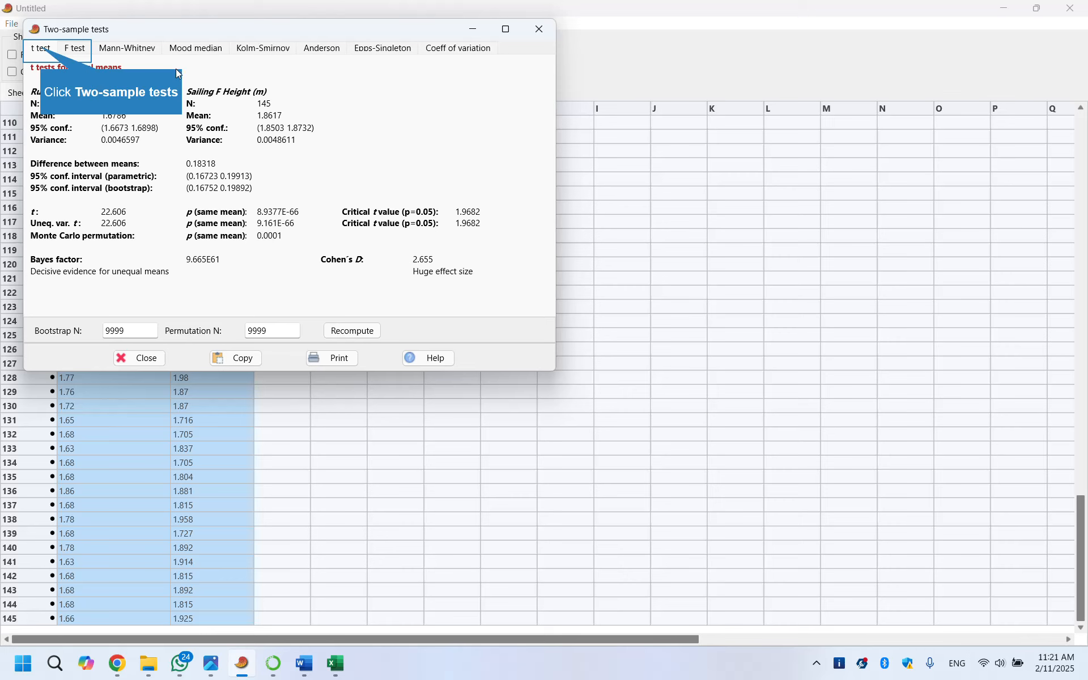
{"action": "left_click", "coordinate": [42, 51]}
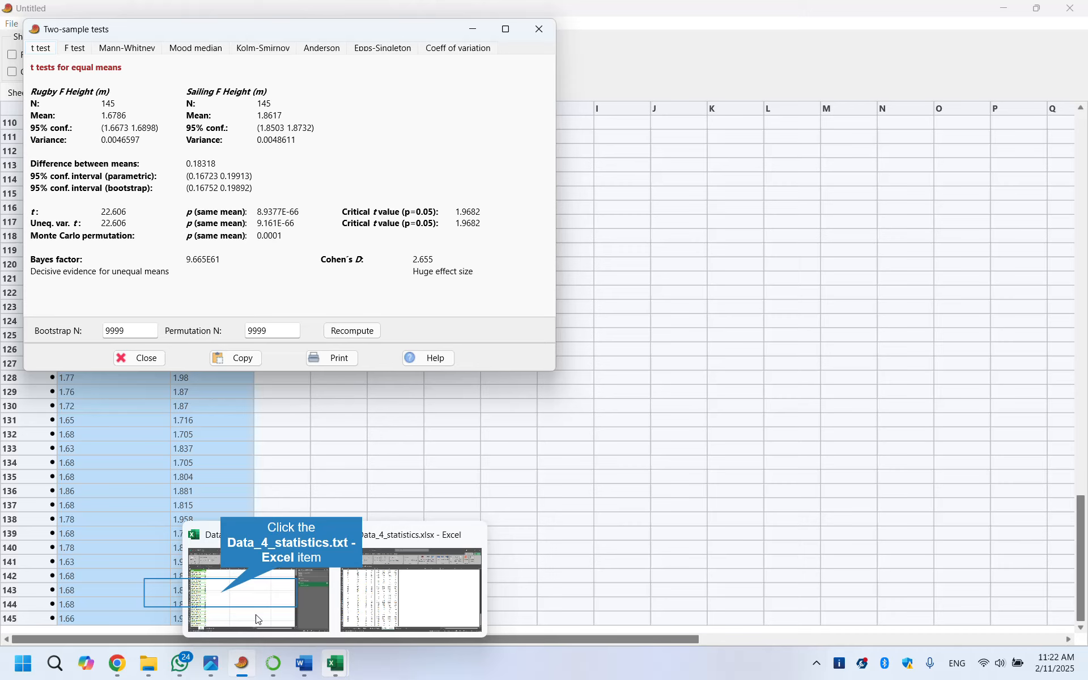
Close the test results and clear the sheet by starting a new blank data file
{"action": "left_click", "coordinate": [222, 598]}
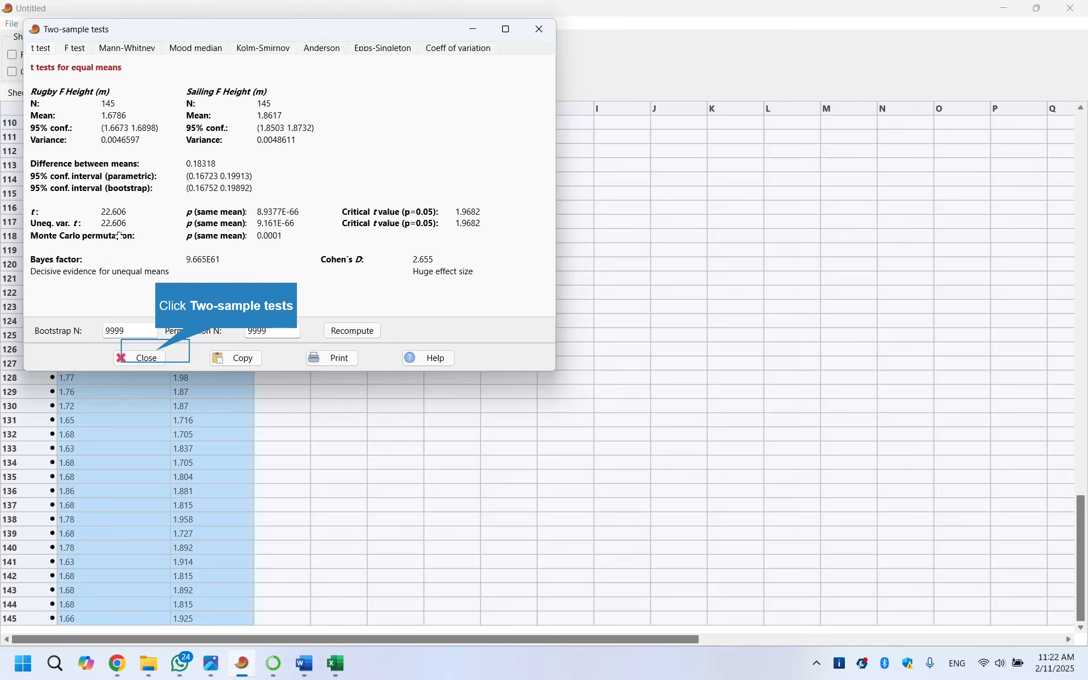
{"action": "left_click", "coordinate": [162, 357]}
{"action": "left_click", "coordinate": [11, 23]}
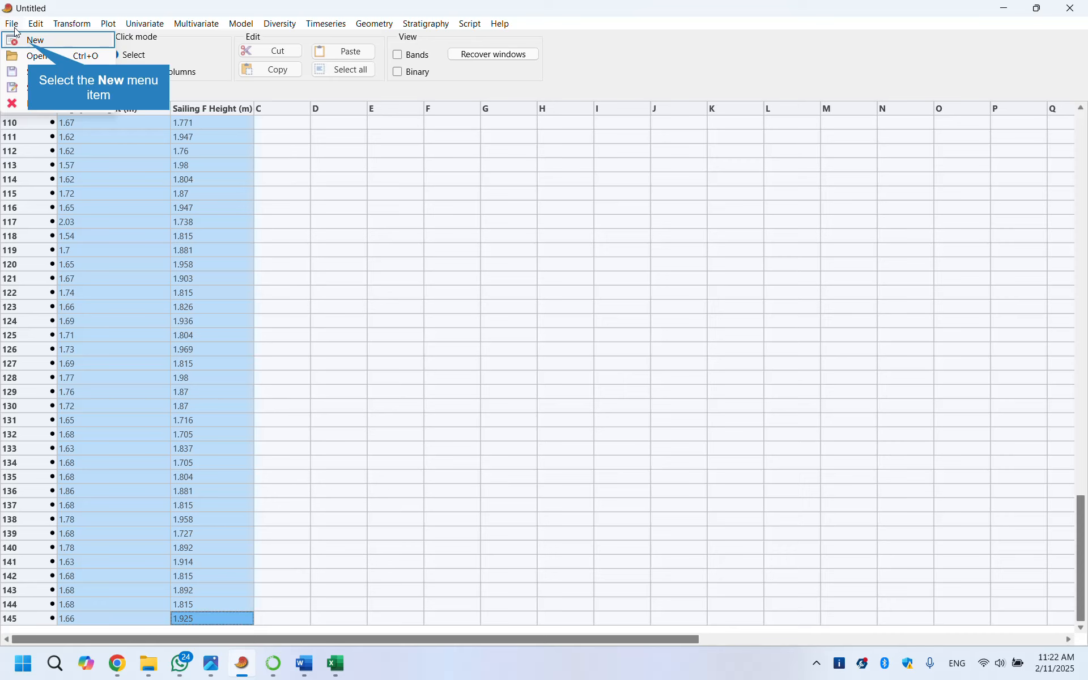
{"action": "left_click", "coordinate": [30, 47]}
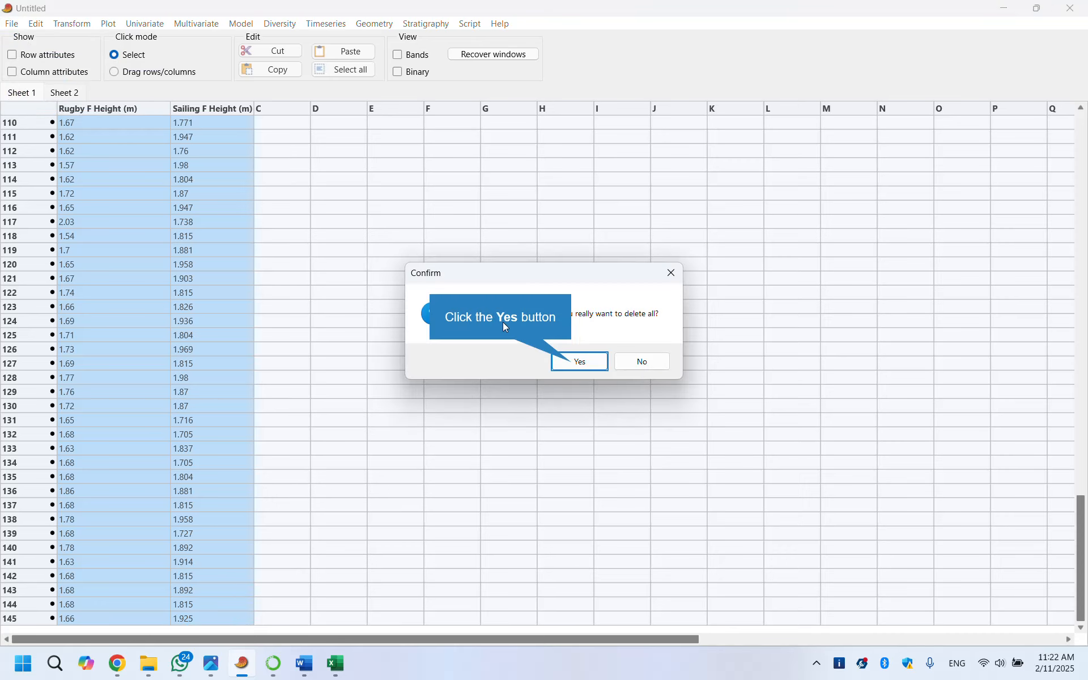
{"action": "left_click", "coordinate": [559, 357]}
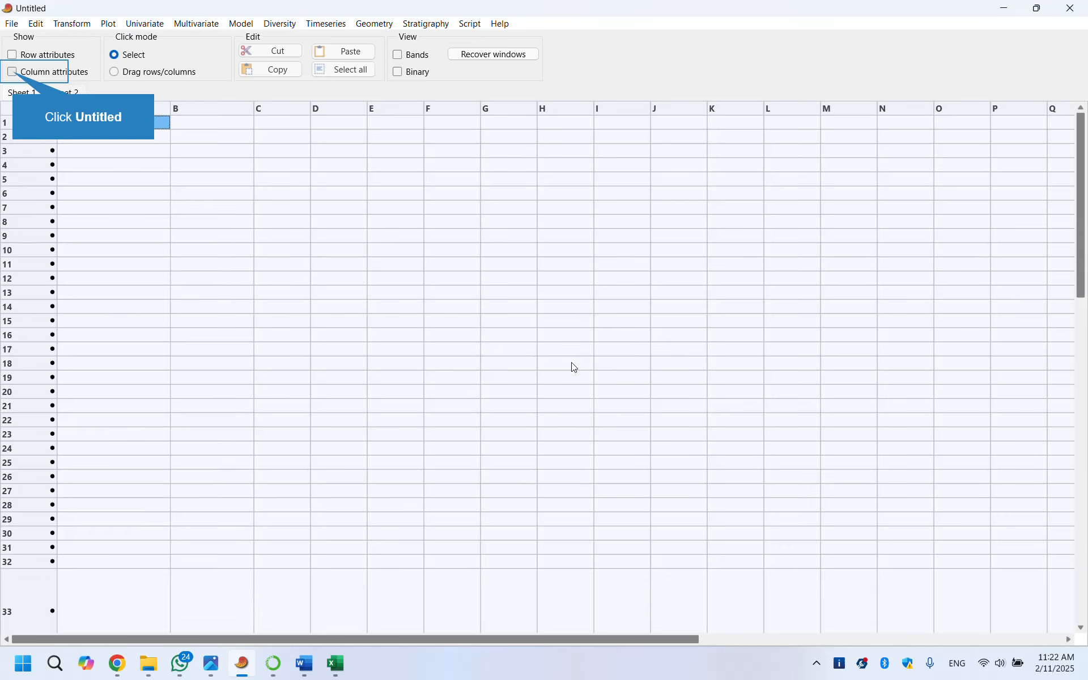
{"action": "left_click", "coordinate": [15, 72]}
{"action": "left_click", "coordinate": [108, 136]}
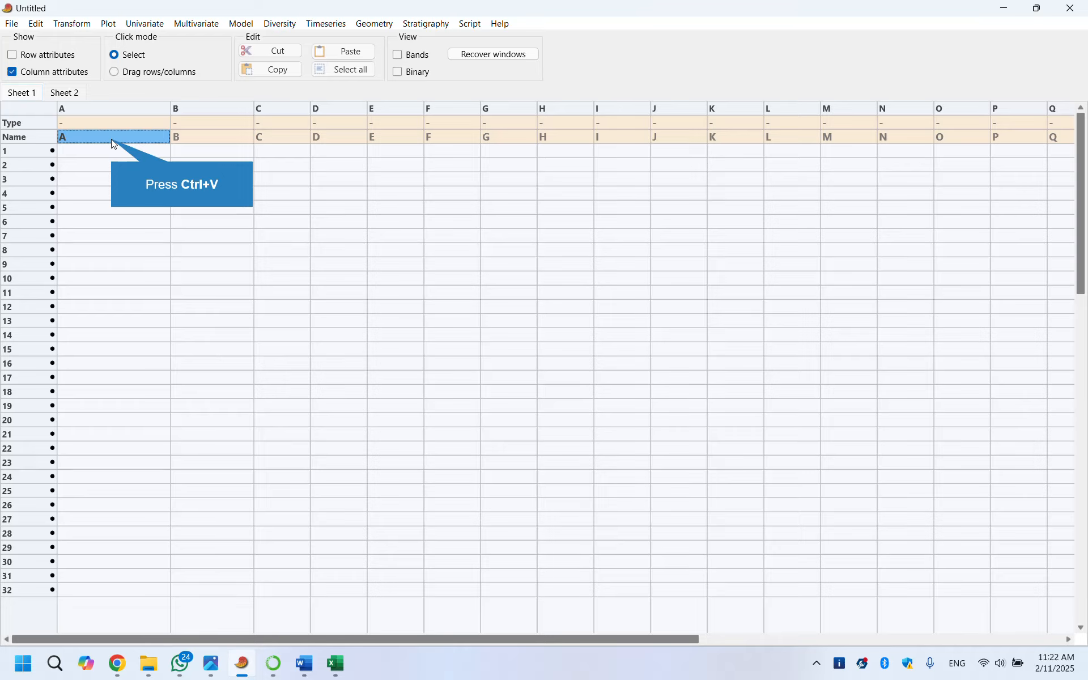
{"action": "key", "text": "alt+Tab"}
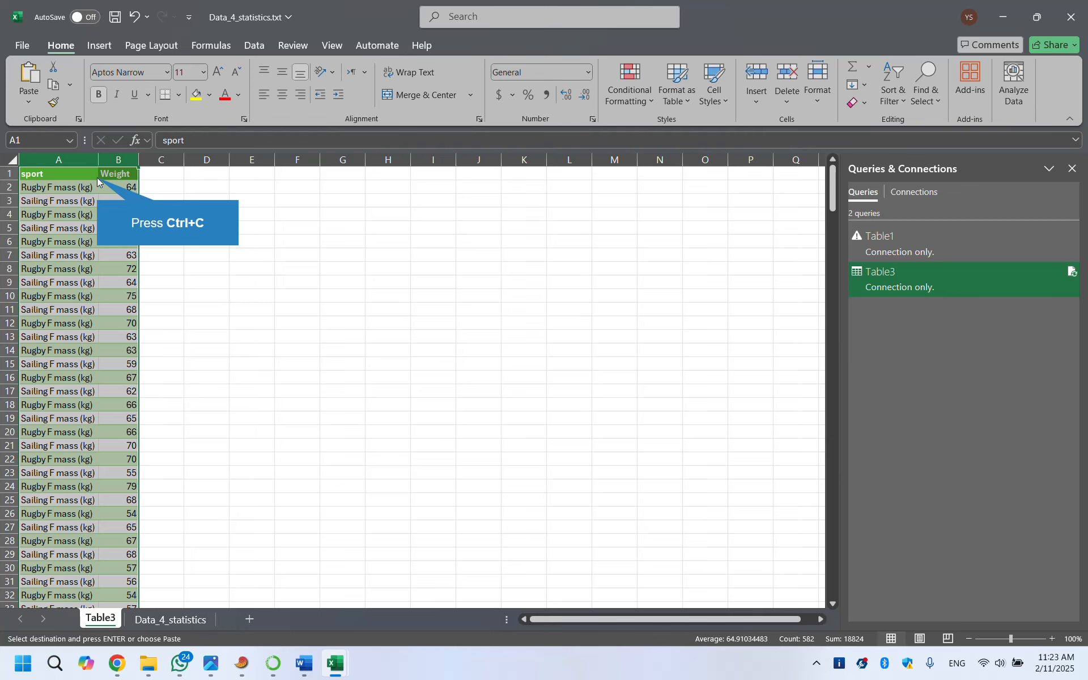
{"action": "key", "text": "alt+Tab"}
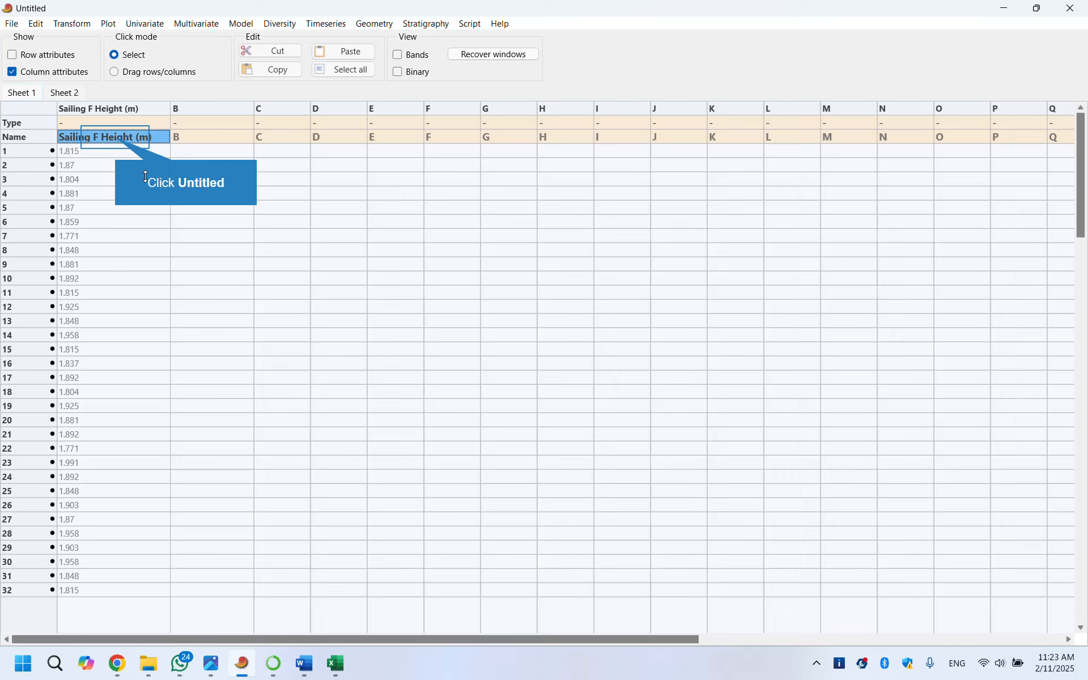
{"action": "left_click", "coordinate": [118, 141]}
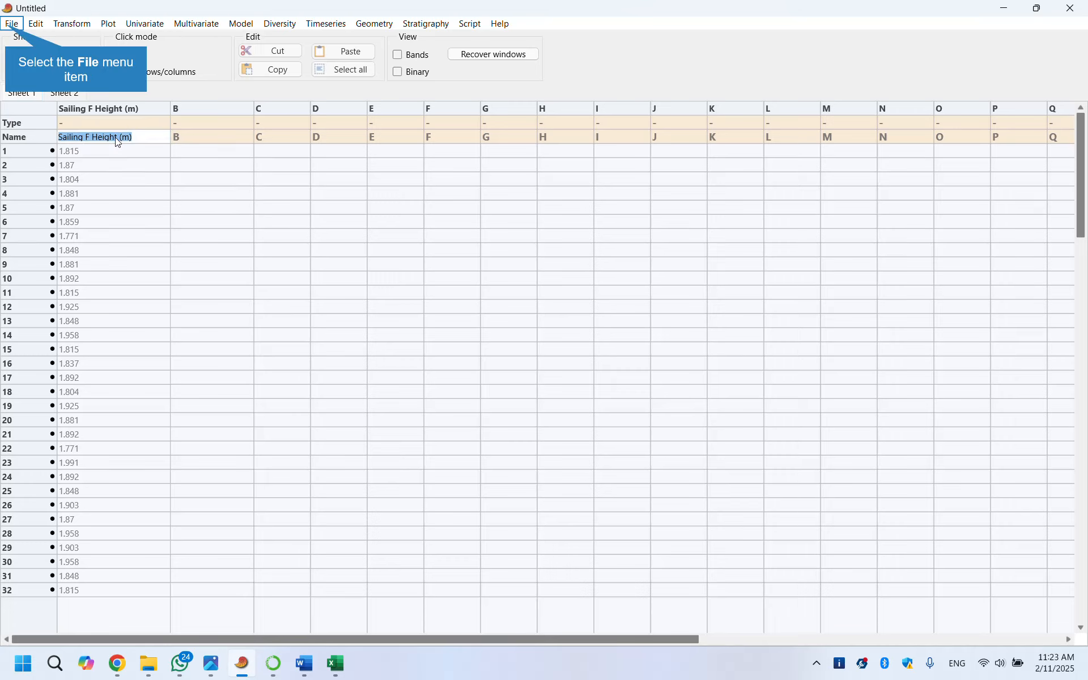
Start a new blank data file, show column attributes and paste the sport and Weight columns into column A
{"action": "left_click", "coordinate": [12, 24]}
{"action": "left_click", "coordinate": [14, 39]}
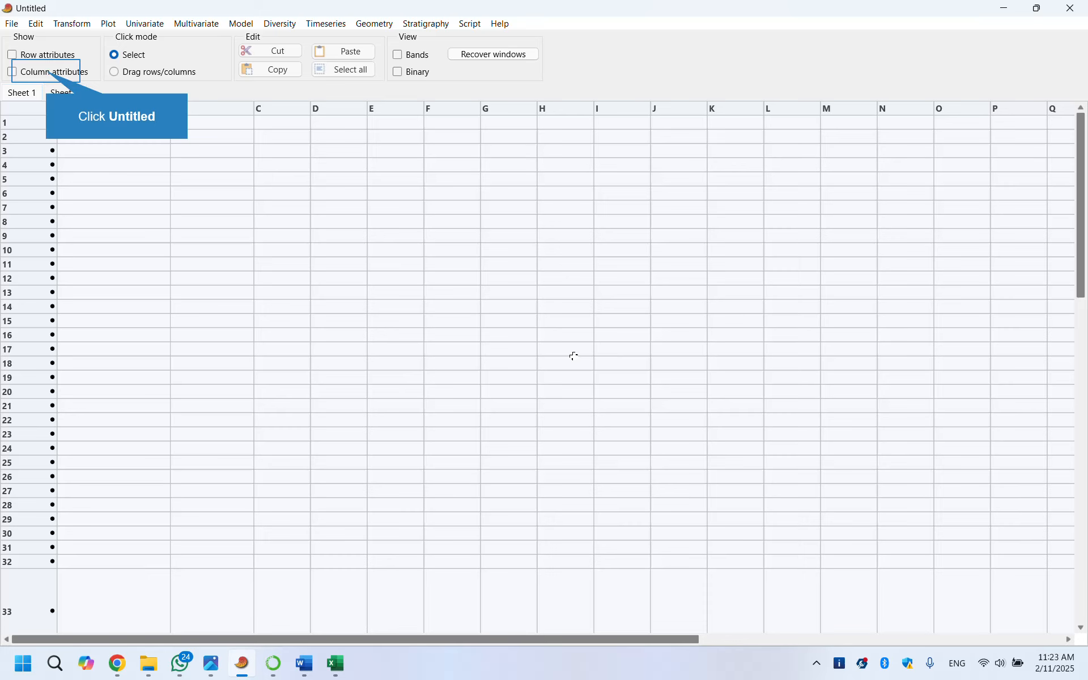
{"action": "left_click", "coordinate": [49, 72]}
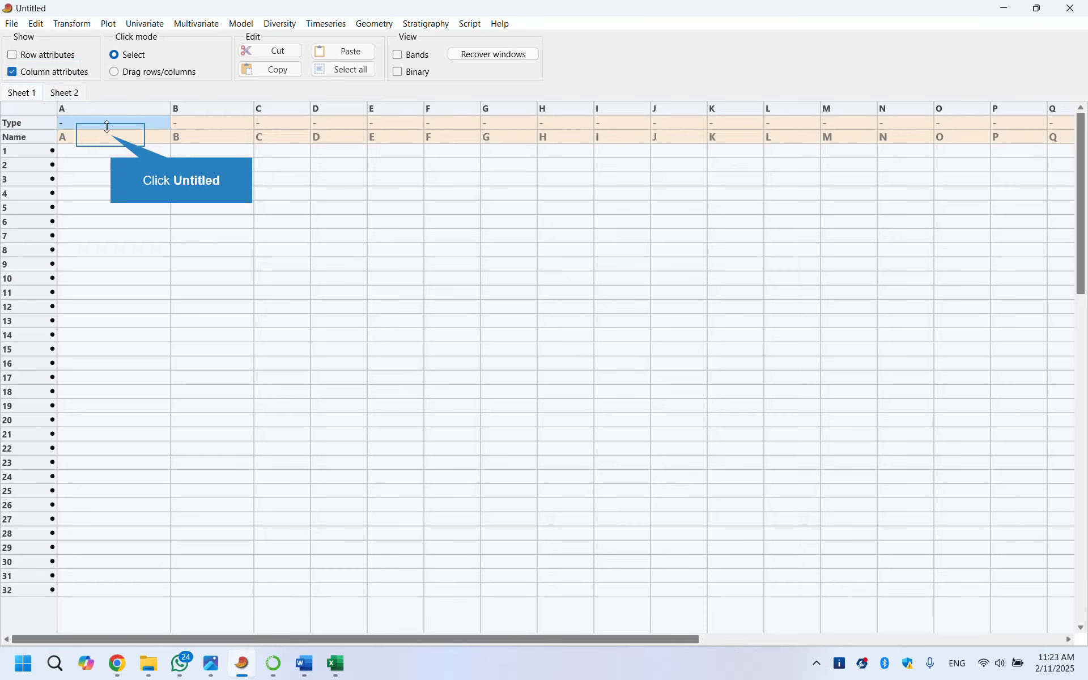
{"action": "left_click", "coordinate": [113, 138]}
{"action": "key", "text": "ctrl+v"}
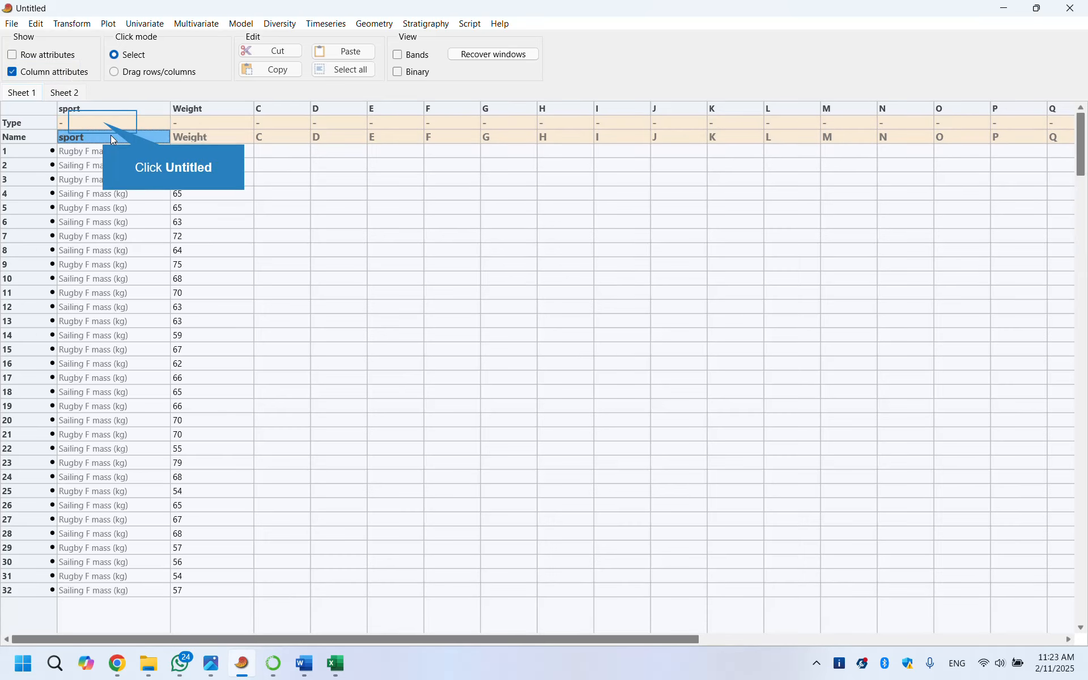
Set the sport column's type to Group
{"action": "left_click", "coordinate": [104, 123]}
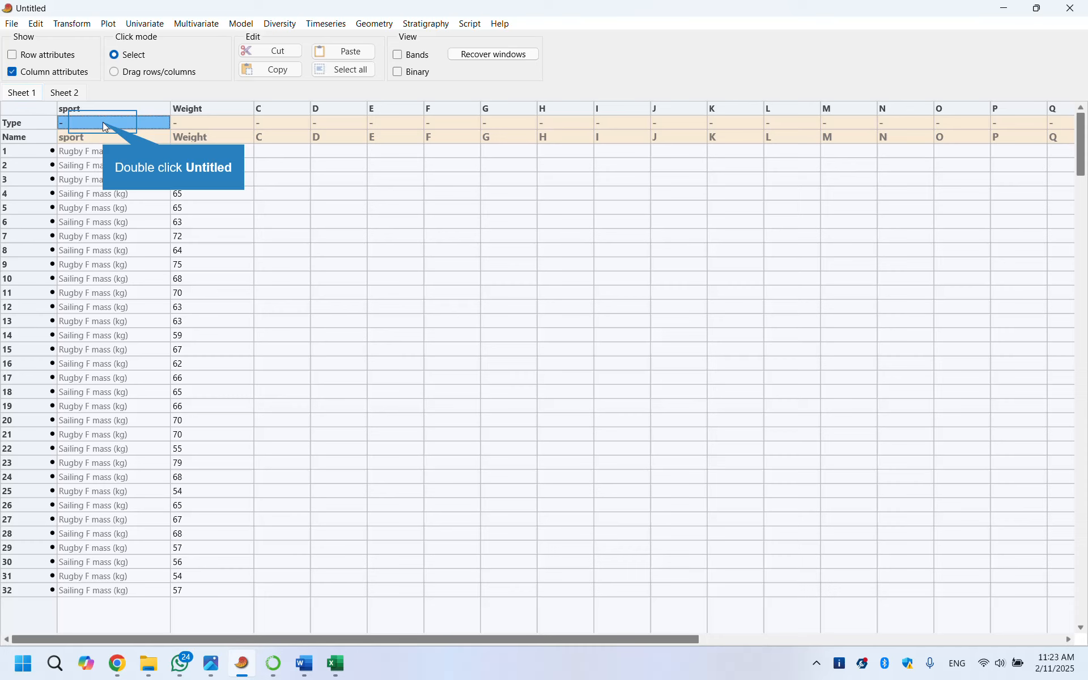
{"action": "double_click", "coordinate": [103, 121]}
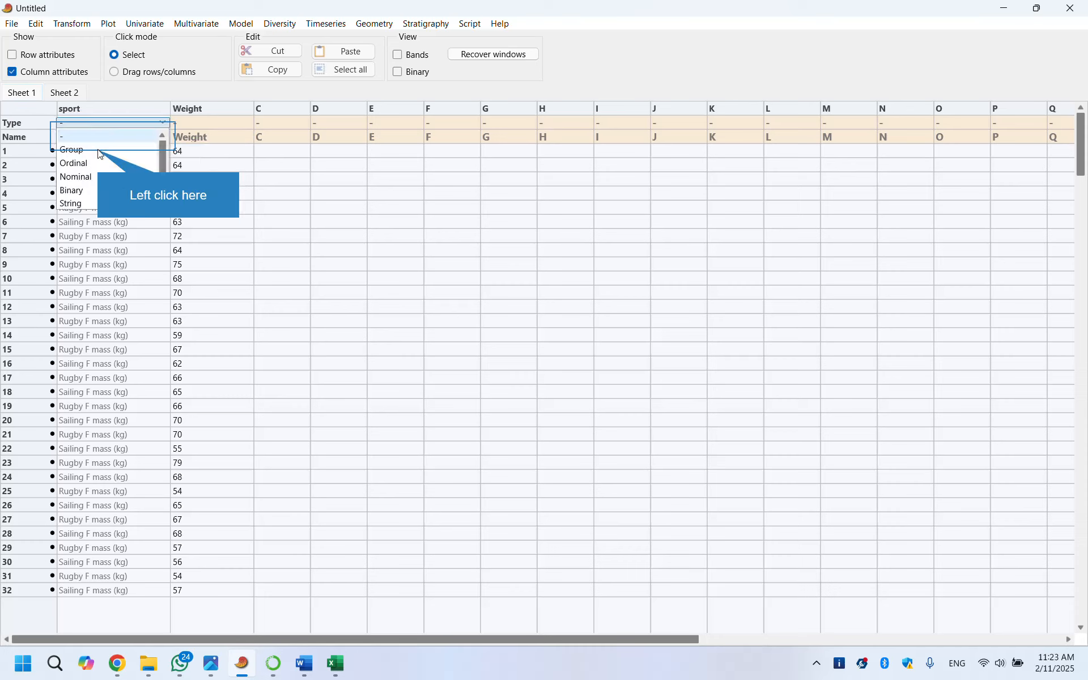
{"action": "left_click", "coordinate": [100, 151]}
Select the sport and Weight columns, run the two-sample tests (F, t, Mann-Wh, Kolm-Sm etc.) and close the results
{"action": "left_click", "coordinate": [96, 110]}
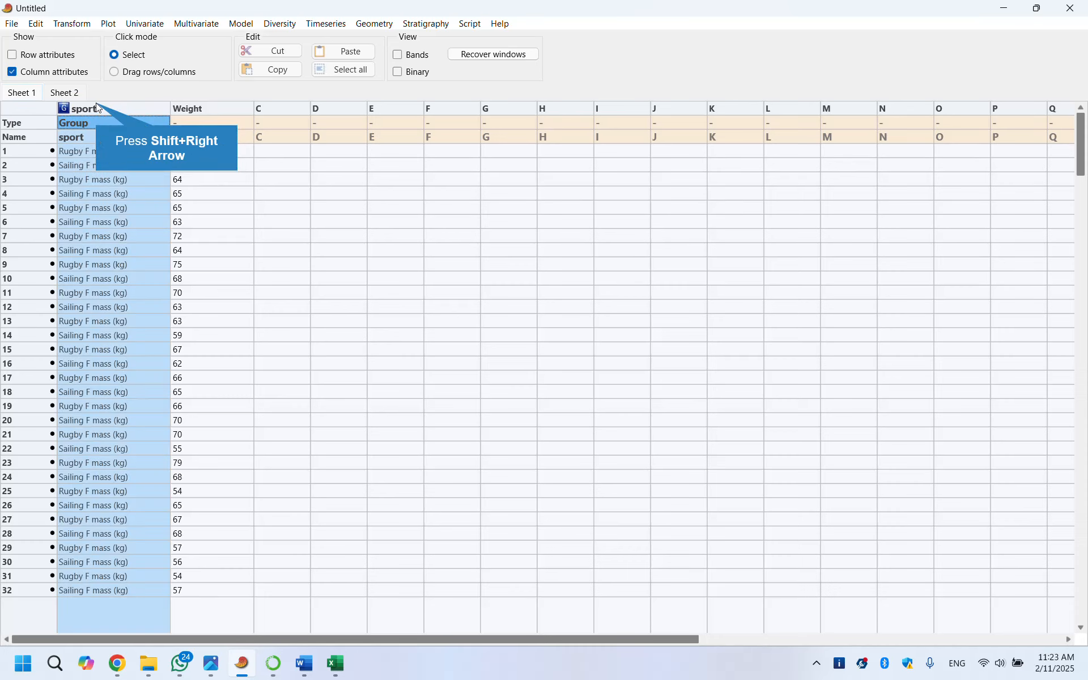
{"action": "key", "text": "shift+Right"}
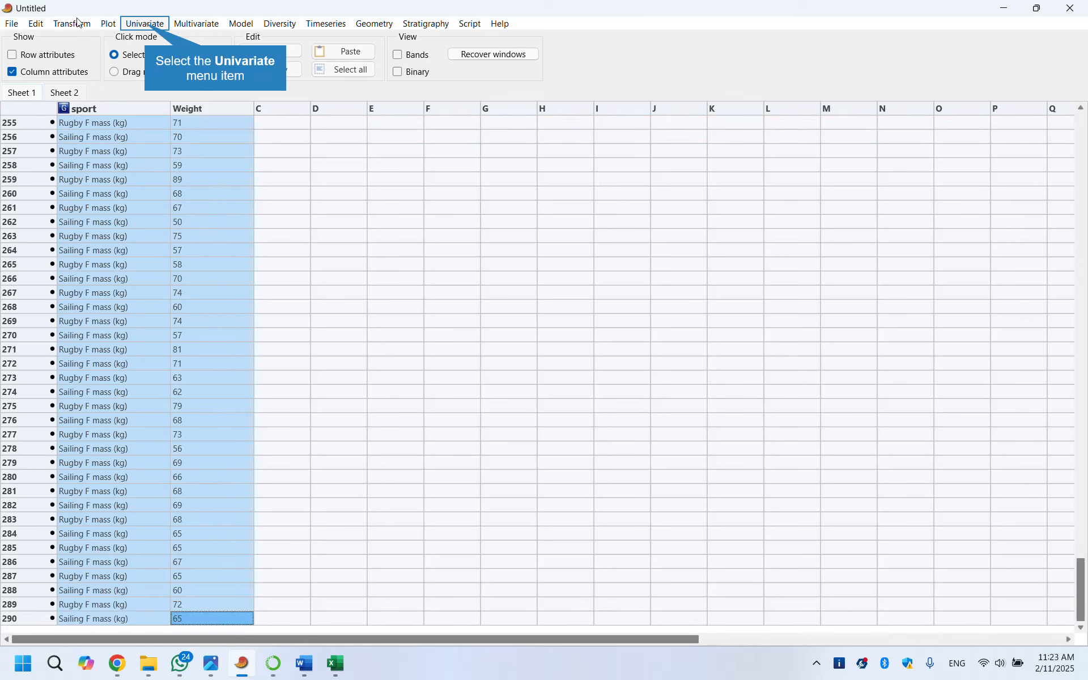
{"action": "left_click", "coordinate": [146, 27]}
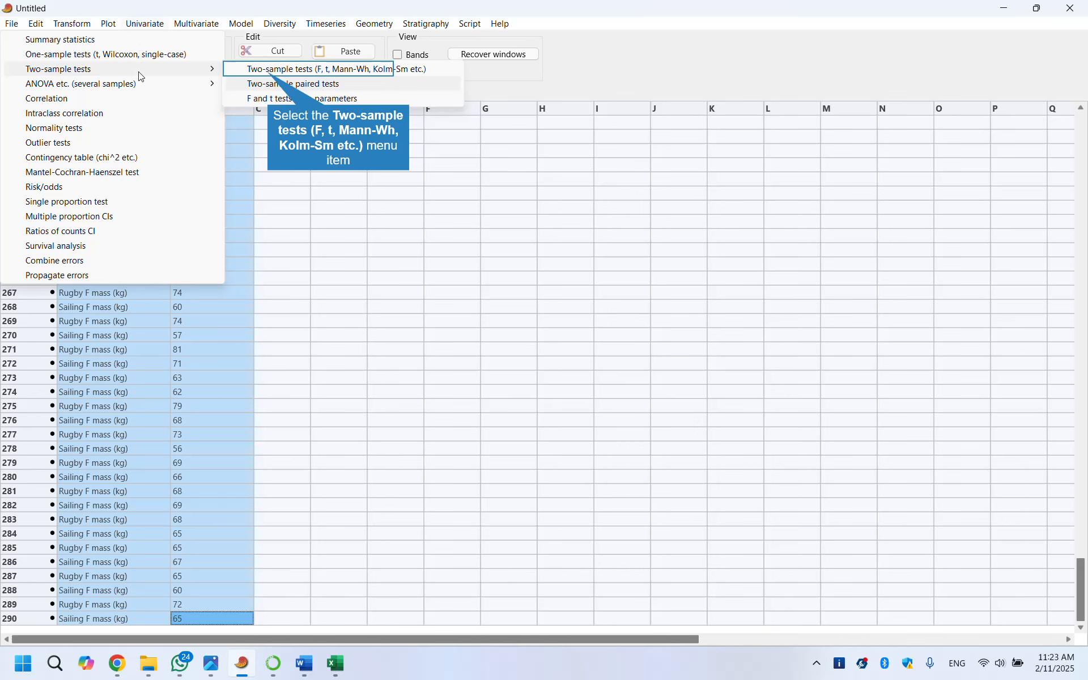
{"action": "left_click", "coordinate": [267, 70]}
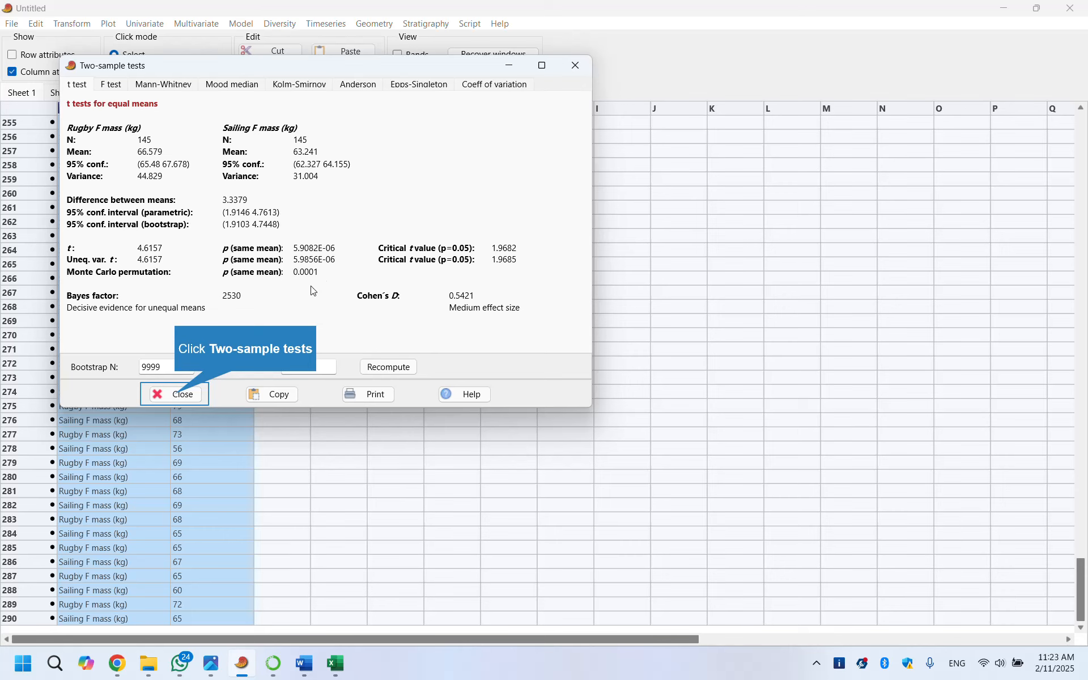
{"action": "left_click", "coordinate": [177, 395]}
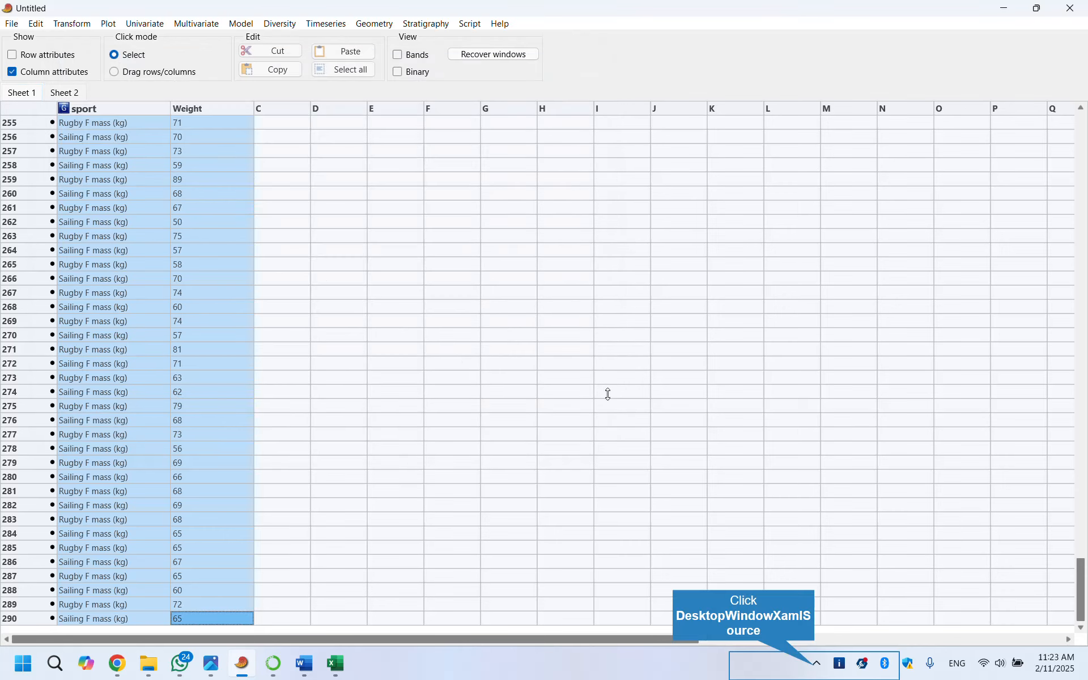
{"action": "left_click", "coordinate": [817, 668]}
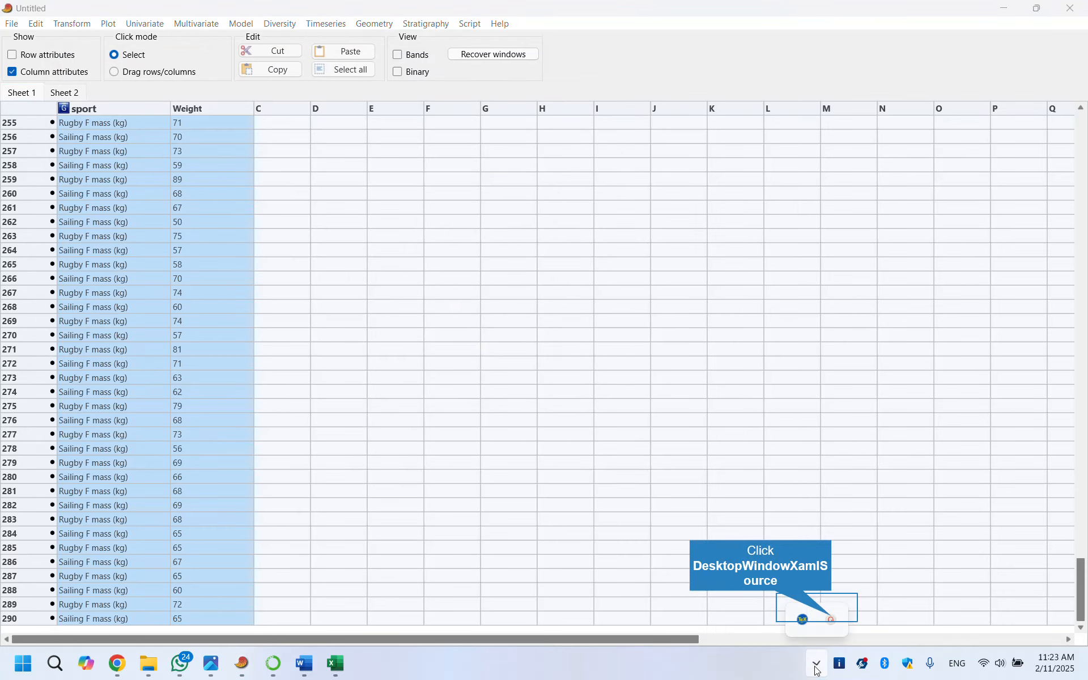